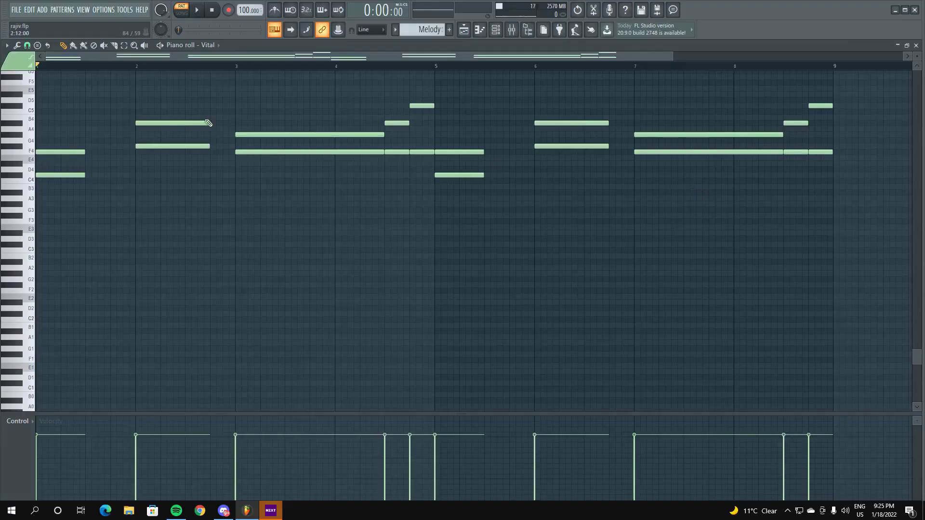
pyautogui.scroll(3, 232, 111)
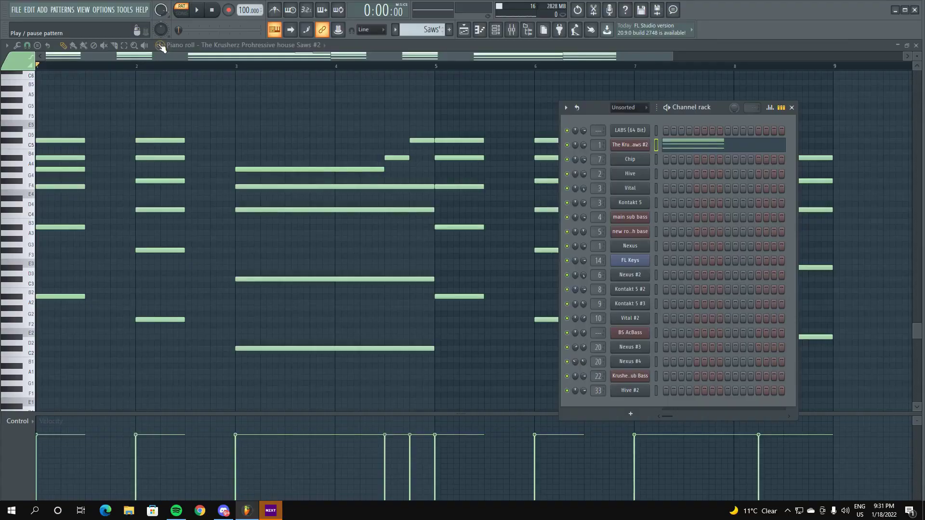
# Examine the Sylenth1 preset of The Krusherz Prohressive house Saws #2 channel while the Saws pattern plays, and close its window and the channel rack
pyautogui.press('F6')
pyautogui.press('F6')
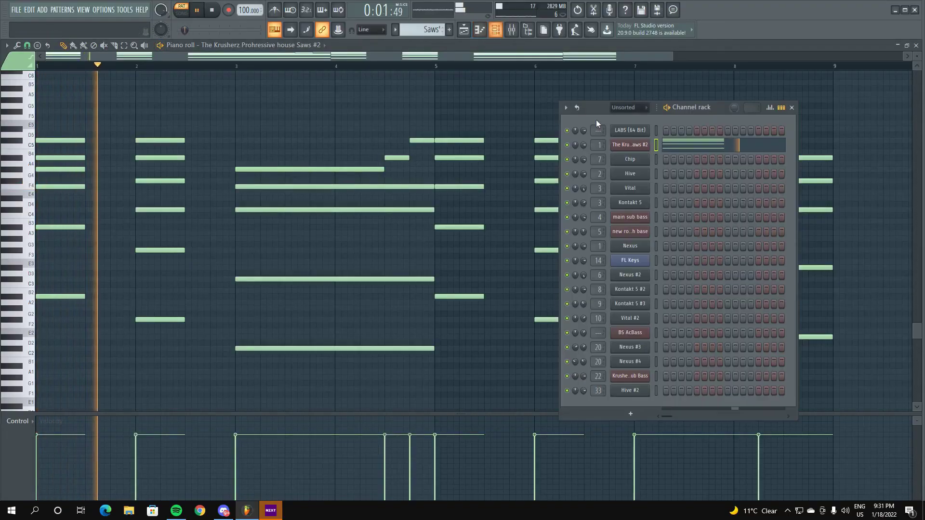
pyautogui.click(630, 145)
pyautogui.moveTo(233, 166); pyautogui.dragTo(450, 128)
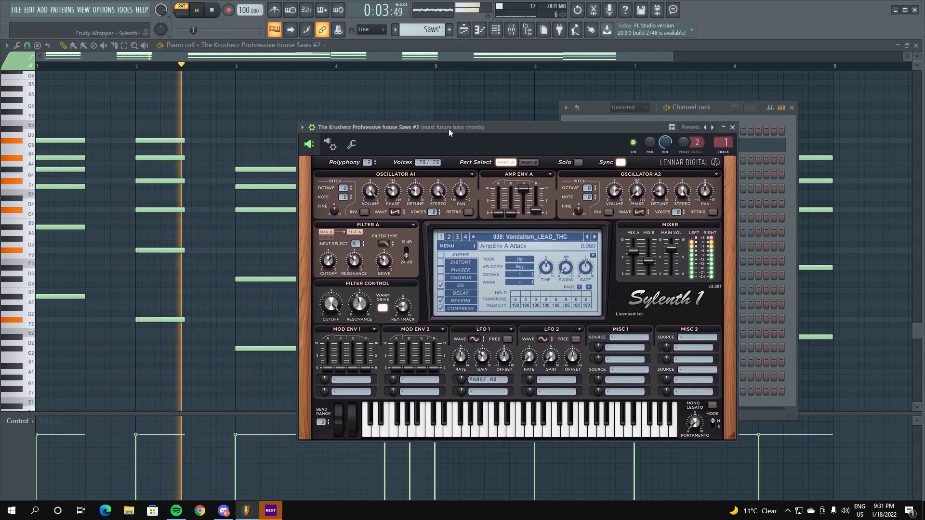
pyautogui.moveTo(593, 117); pyautogui.dragTo(644, 109)
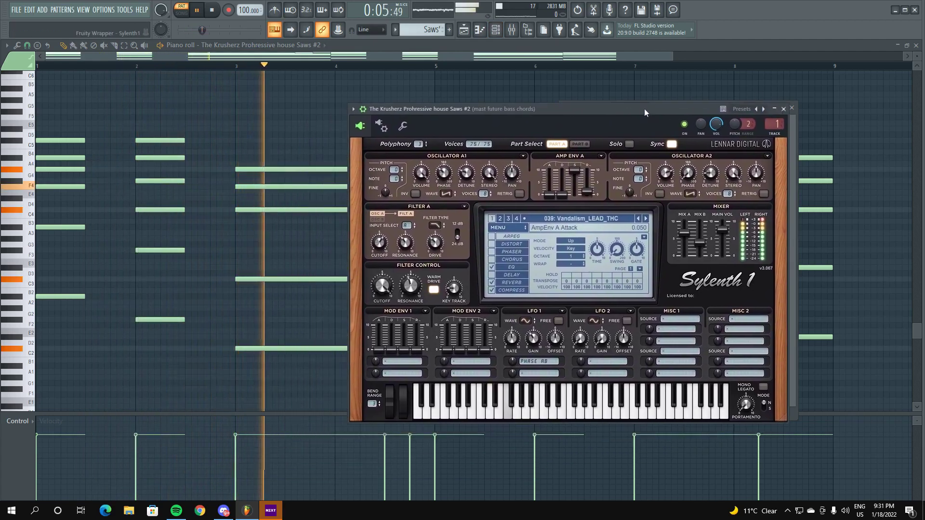
pyautogui.click(789, 107)
pyautogui.click(791, 108)
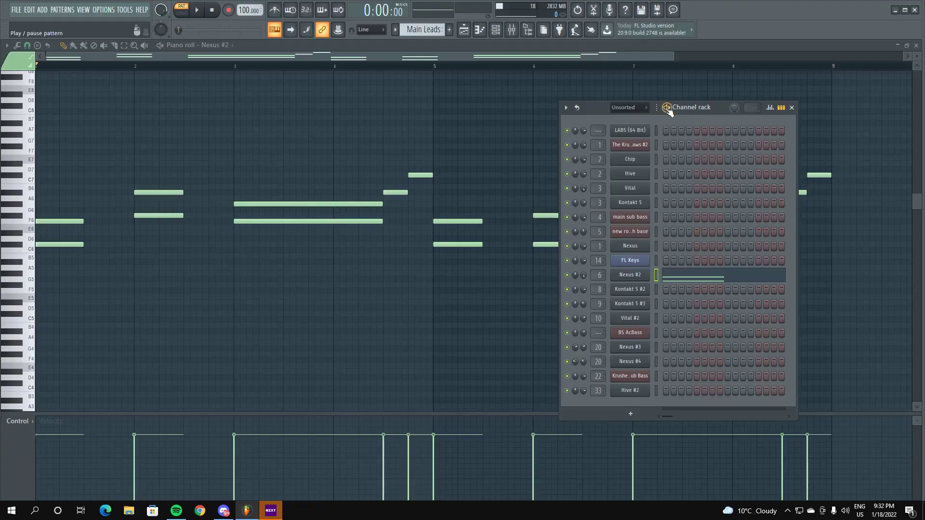
# Play the Main Leads pattern, examine the Nexus #2 channel's preset, and close the plugin and the channel rack
pyautogui.press('space')
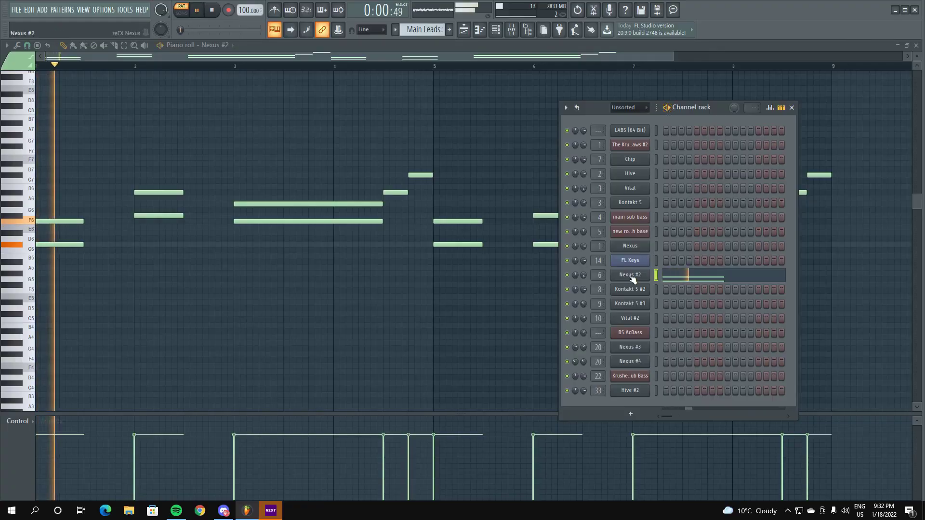
pyautogui.click(631, 276)
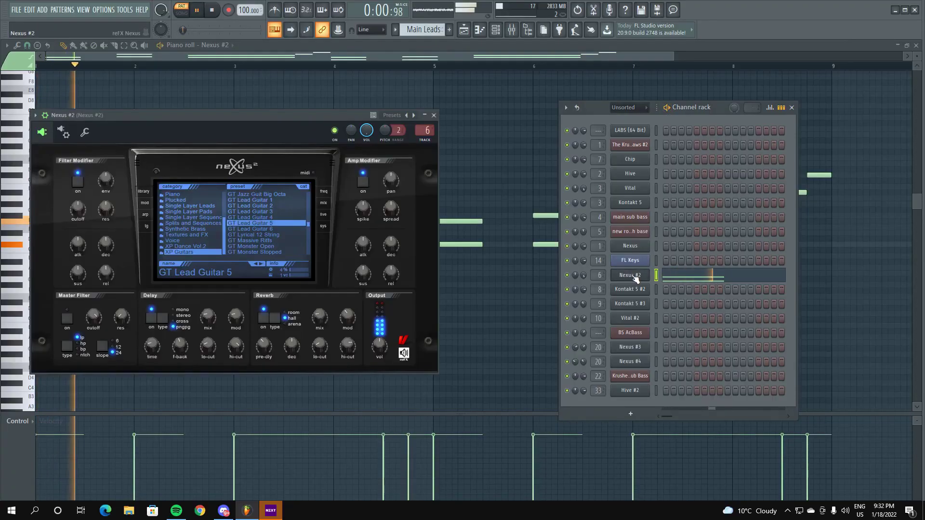
pyautogui.click(53, 117)
pyautogui.moveTo(186, 123); pyautogui.dragTo(356, 117)
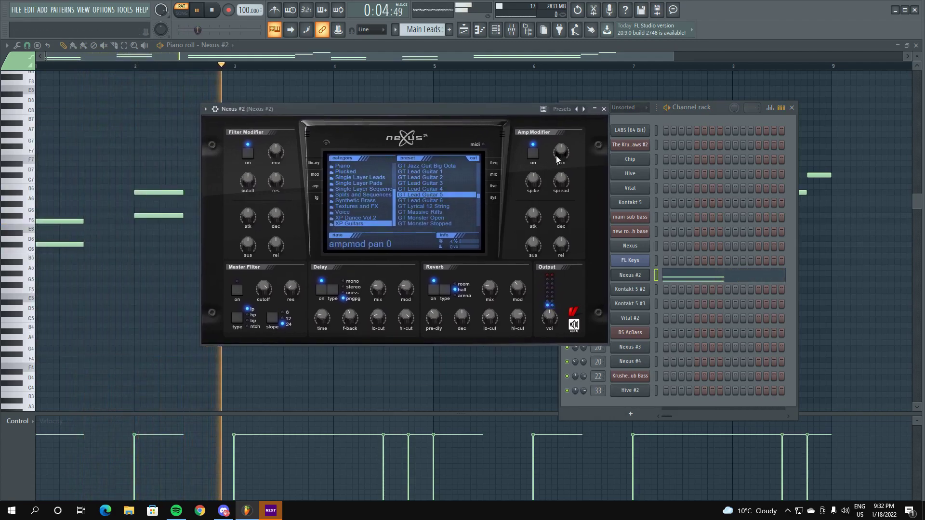
pyautogui.click(603, 110)
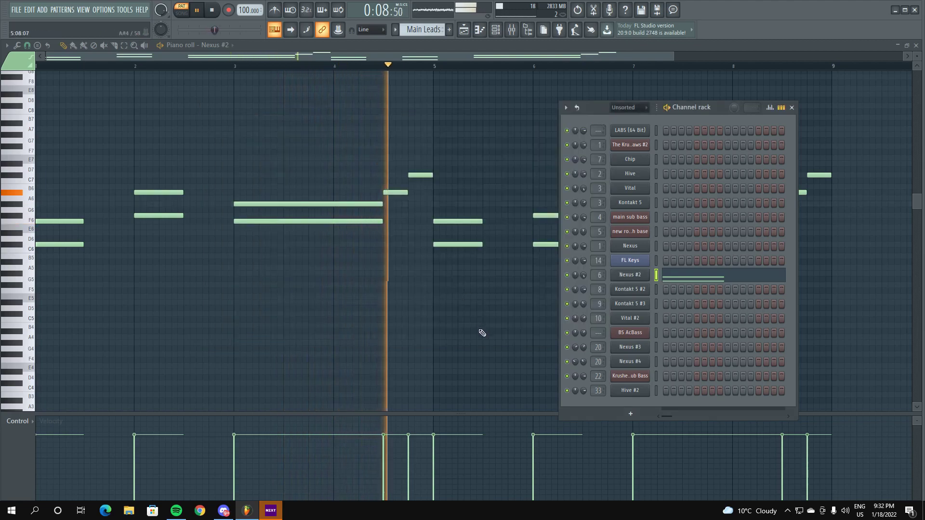
pyautogui.press('F6')
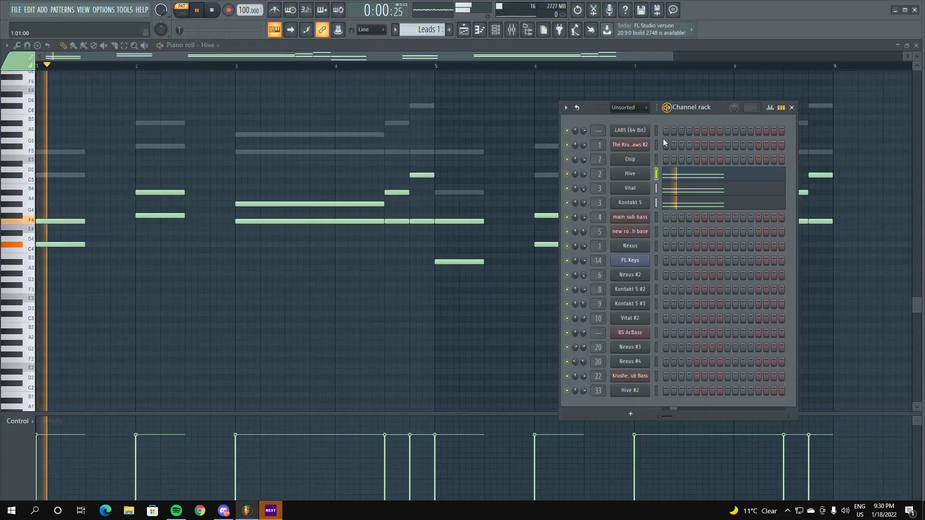
# Examine the Hive, Vital and Kontakt 5 instruments of the Leads 1 pattern one by one, closing each plugin window
pyautogui.click(632, 175)
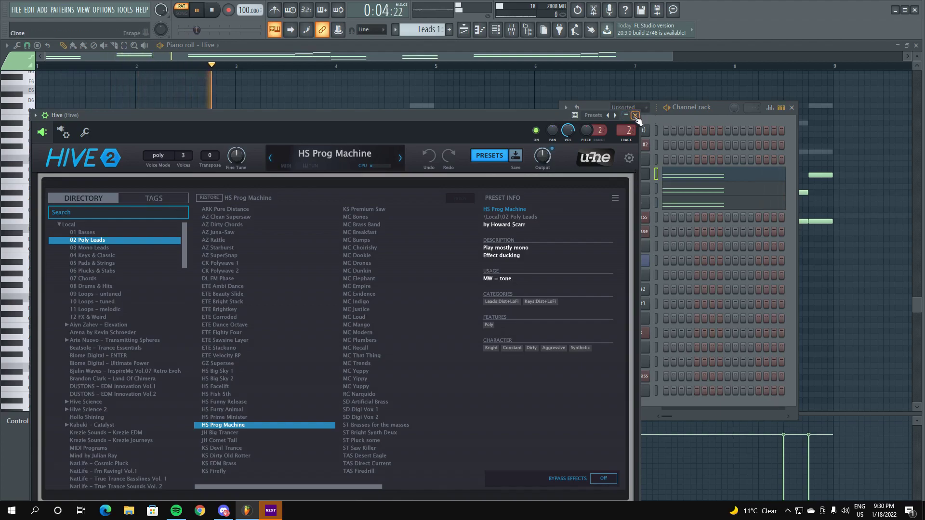
pyautogui.click(635, 115)
pyautogui.click(637, 188)
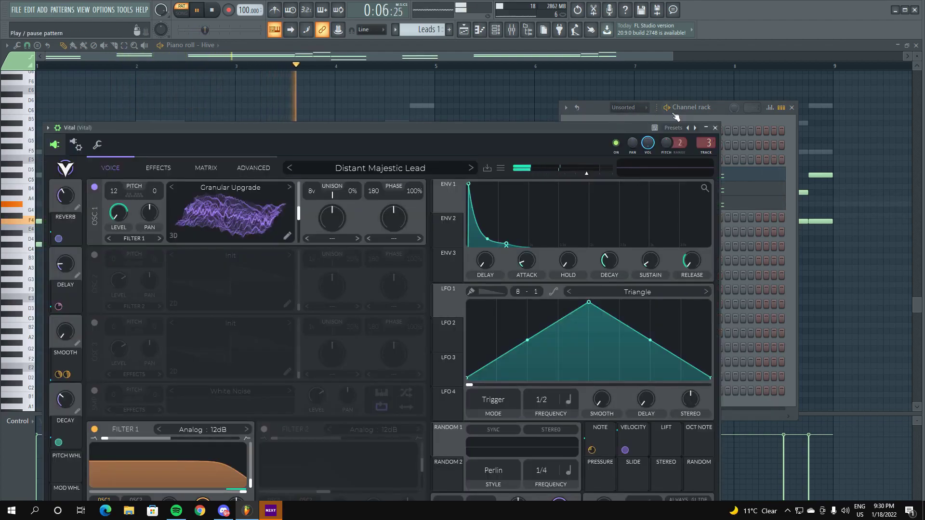
pyautogui.click(715, 129)
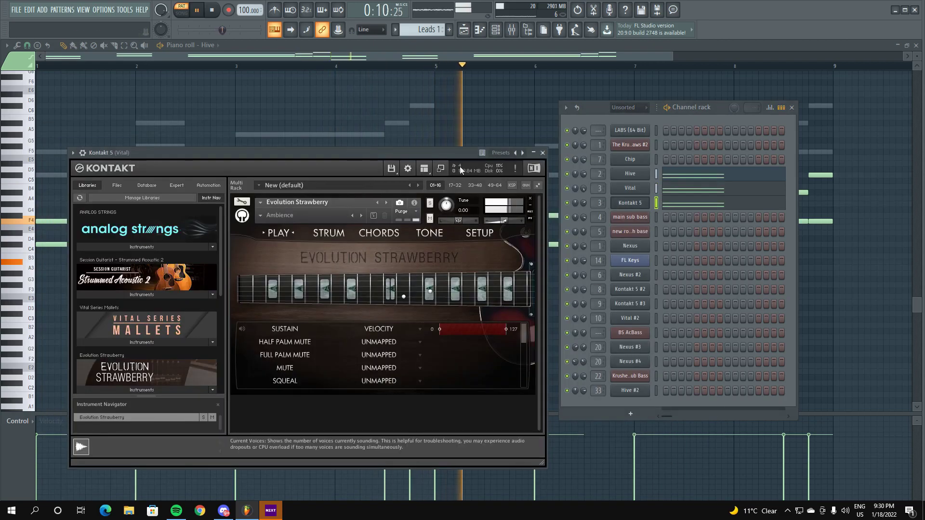
pyautogui.click(543, 153)
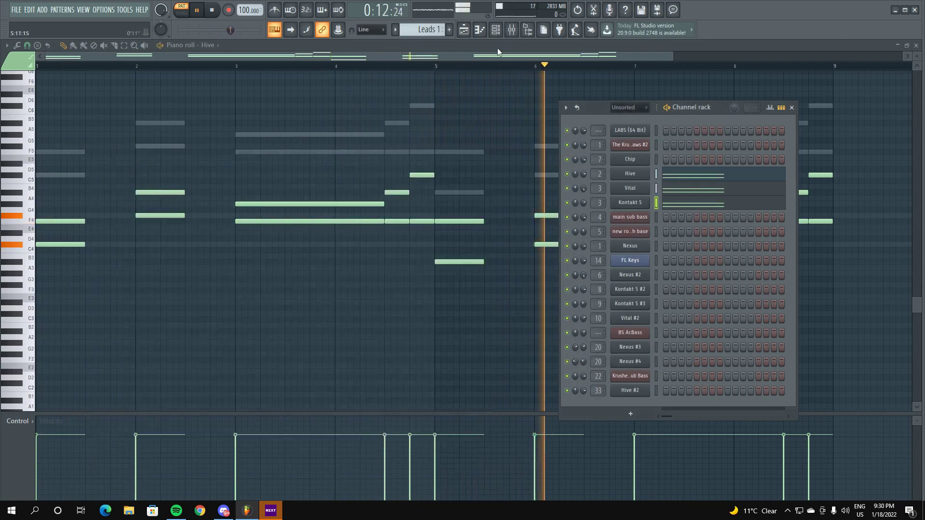
pyautogui.press('Escape')
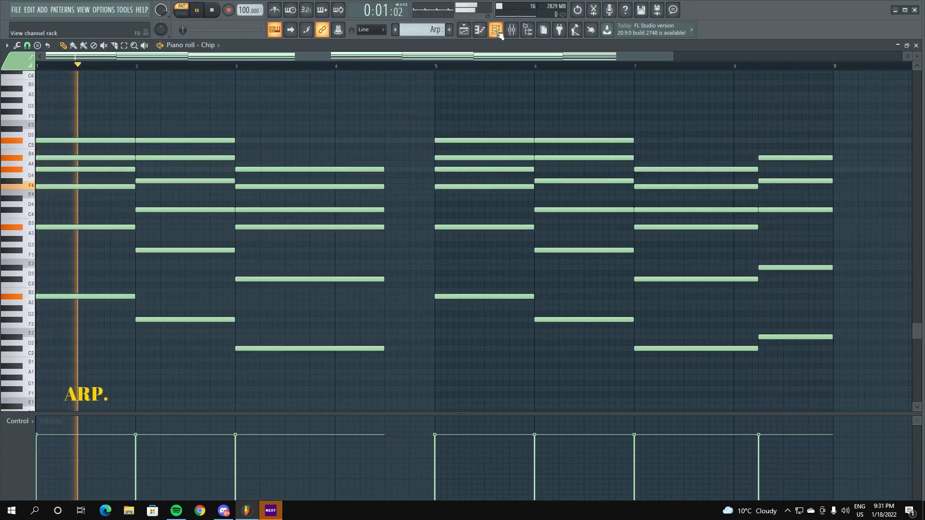
# Open the channel rack for the Arp pattern, examine the Chip synth's settings, and close both windows
pyautogui.click(495, 29)
pyautogui.click(645, 162)
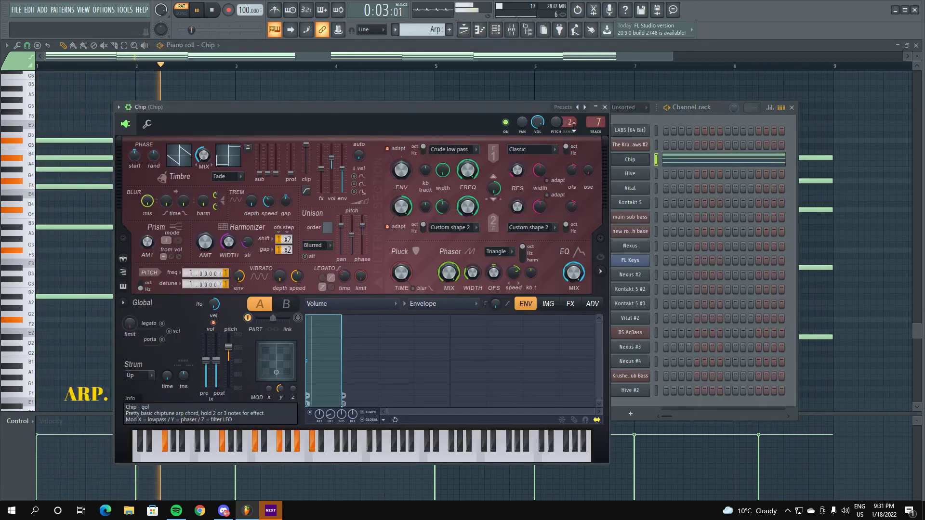
pyautogui.click(606, 107)
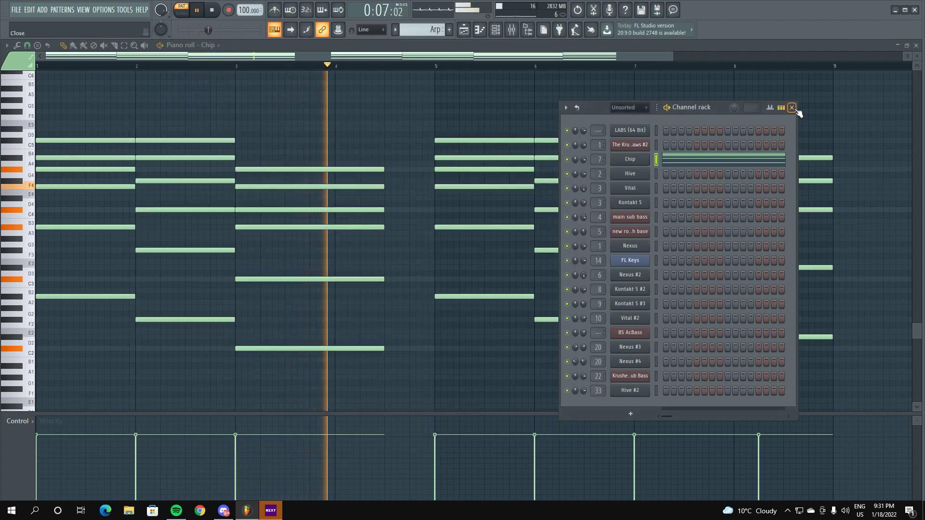
pyautogui.click(792, 106)
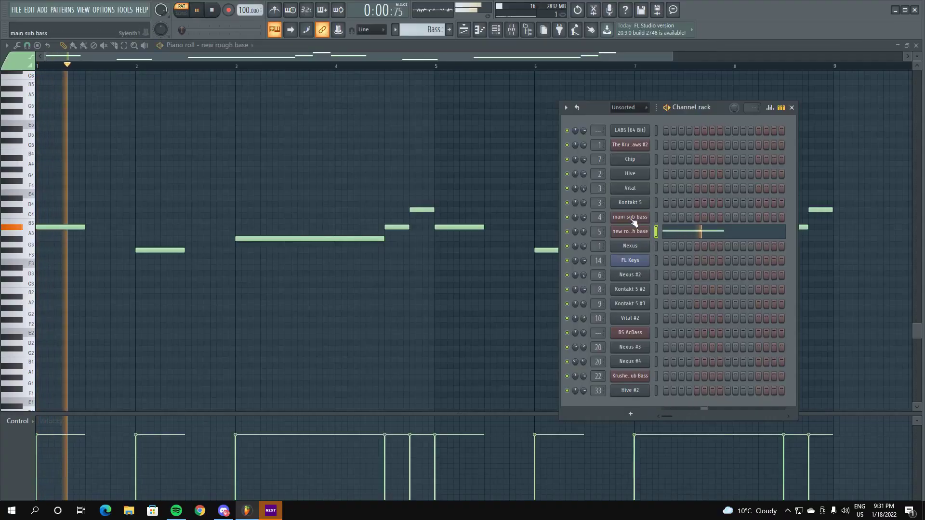
# Examine the Sylenth1 preset of the new rough base channel in the Bass pattern, and close the plugin and the channel rack
pyautogui.click(637, 234)
pyautogui.moveTo(305, 102); pyautogui.dragTo(526, 99)
pyautogui.click(255, 100)
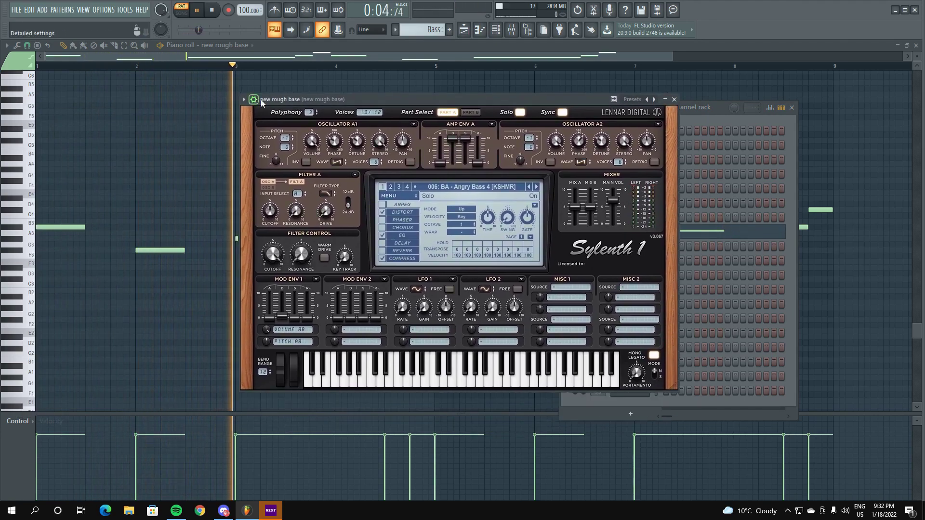
pyautogui.click(675, 99)
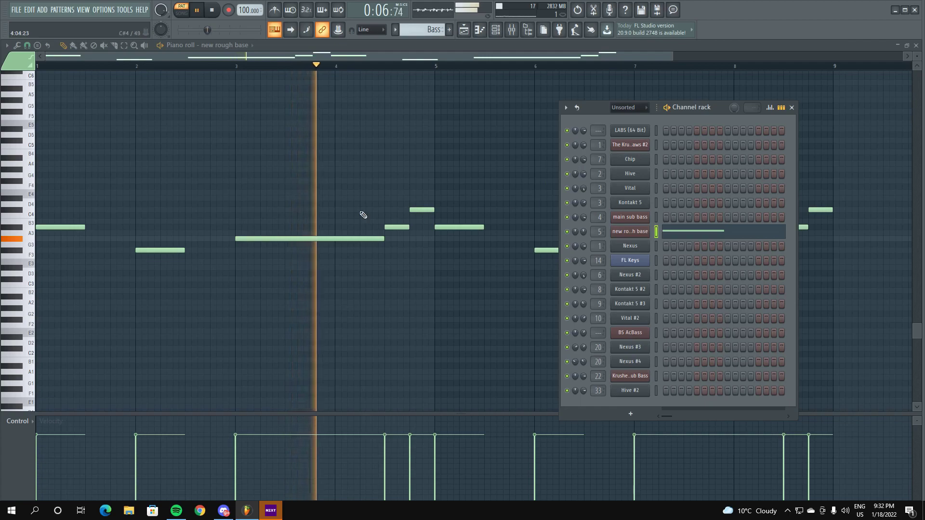
pyautogui.press('F6')
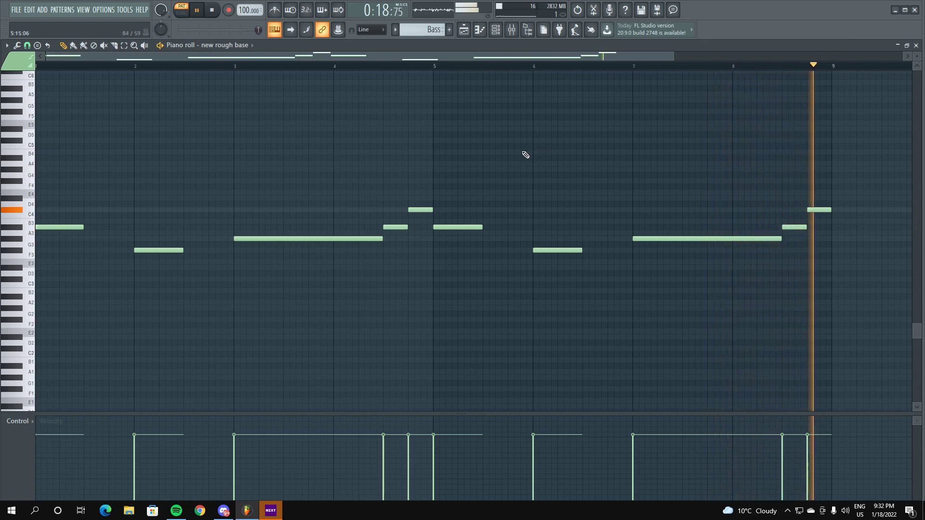
# Bring up the playlist and open the main sub bass channel's notes in the SUB pattern
pyautogui.press('F5')
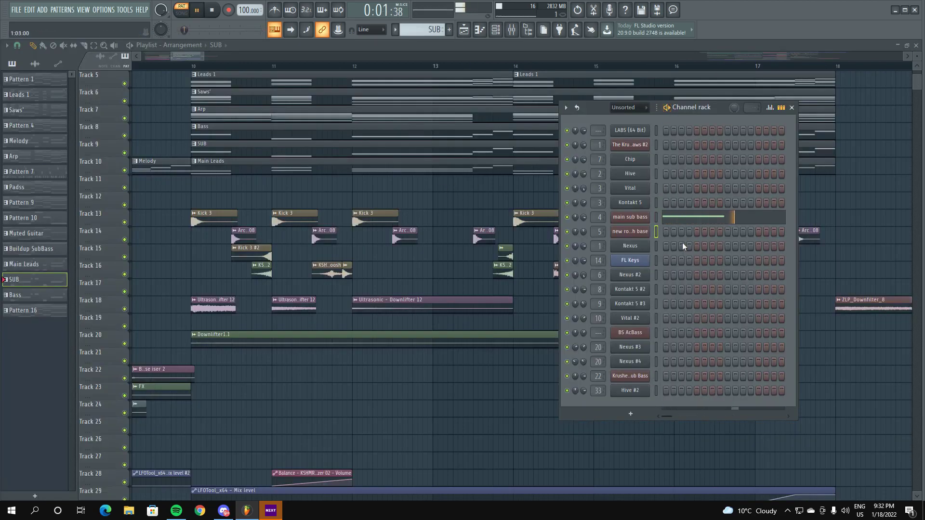
pyautogui.click(691, 218)
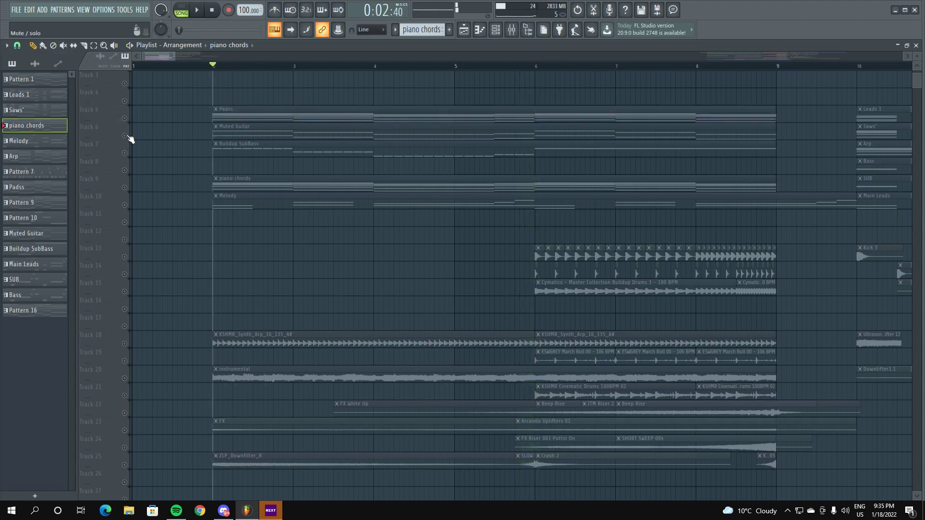
# Solo the Muted Guitar track and the Buildup SubBass track in turn and listen to the buildup bass
pyautogui.keyDown('ctrl'); pyautogui.click(130, 137); pyautogui.keyUp('ctrl')
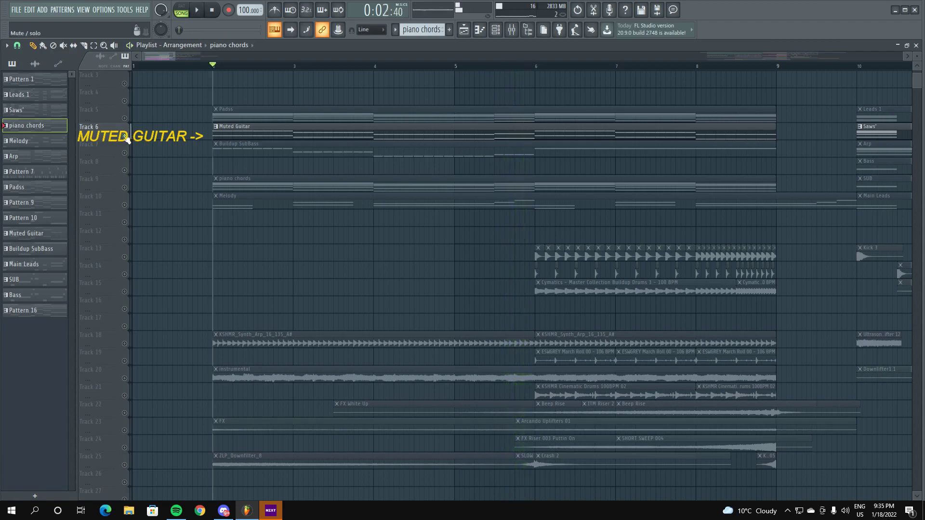
pyautogui.keyDown('ctrl'); pyautogui.click(125, 154); pyautogui.keyUp('ctrl')
pyautogui.press('space')
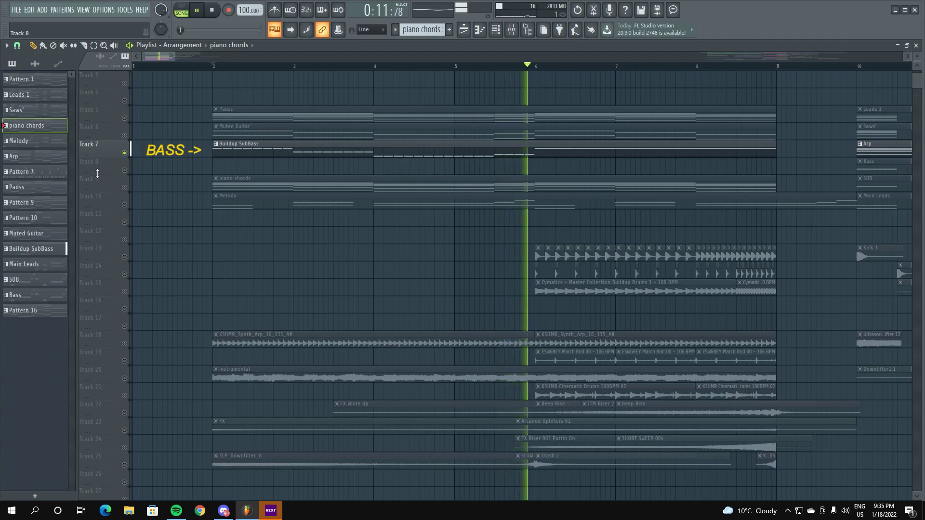
pyautogui.press('space')
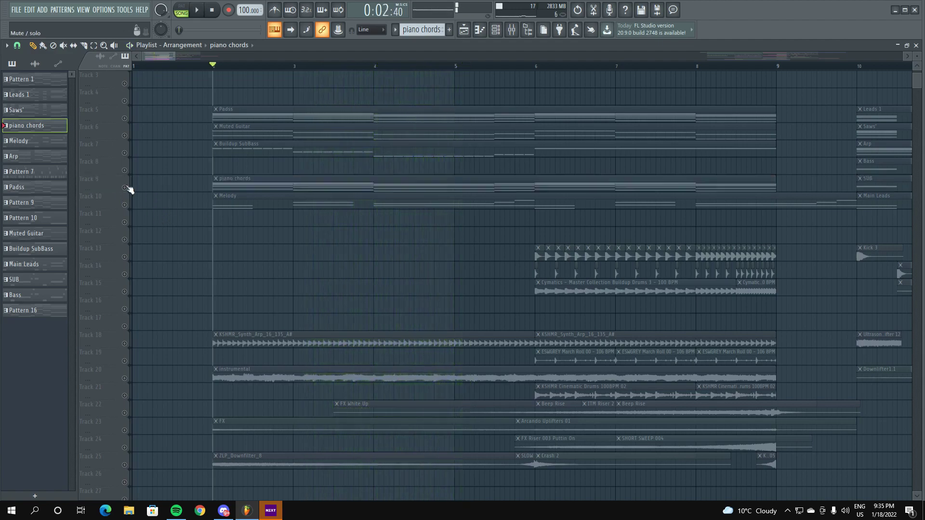
# Solo the Melody track in the playlist, listen to it, and silence it again
pyautogui.keyDown('ctrl'); pyautogui.click(125, 205); pyautogui.keyUp('ctrl')
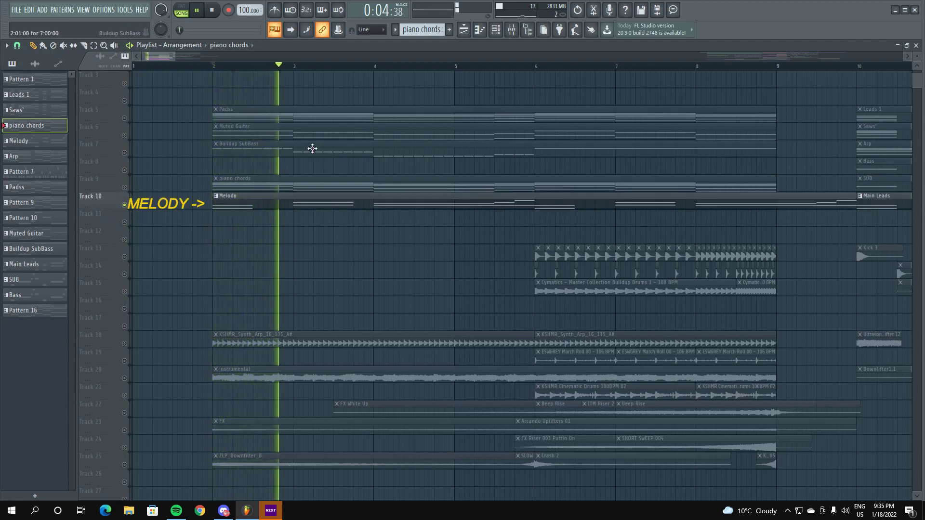
pyautogui.press('space')
pyautogui.keyDown('ctrl'); pyautogui.click(124, 205); pyautogui.keyUp('ctrl')
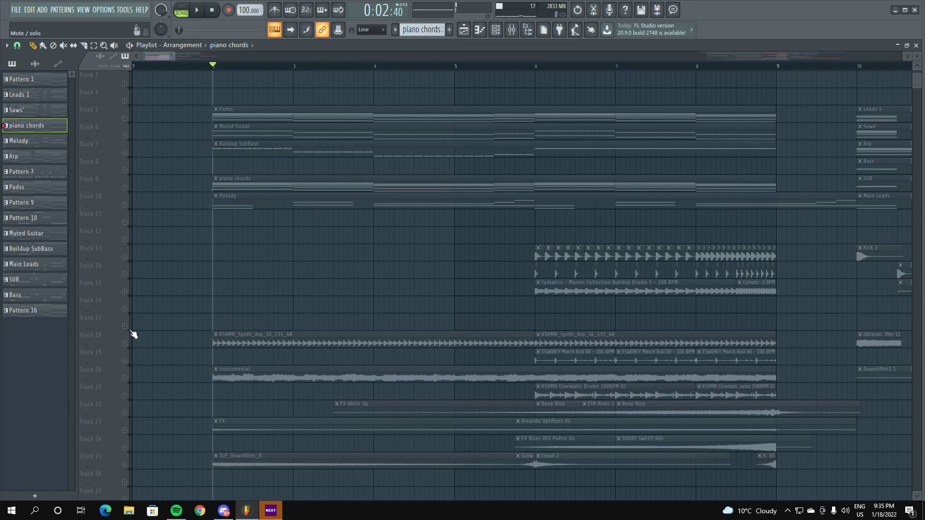
# Listen to the KSHMR_Synth_Arp track on its own, mute it, and play the instrumental track instead
pyautogui.keyDown('ctrl'); pyautogui.click(124, 344); pyautogui.keyUp('ctrl')
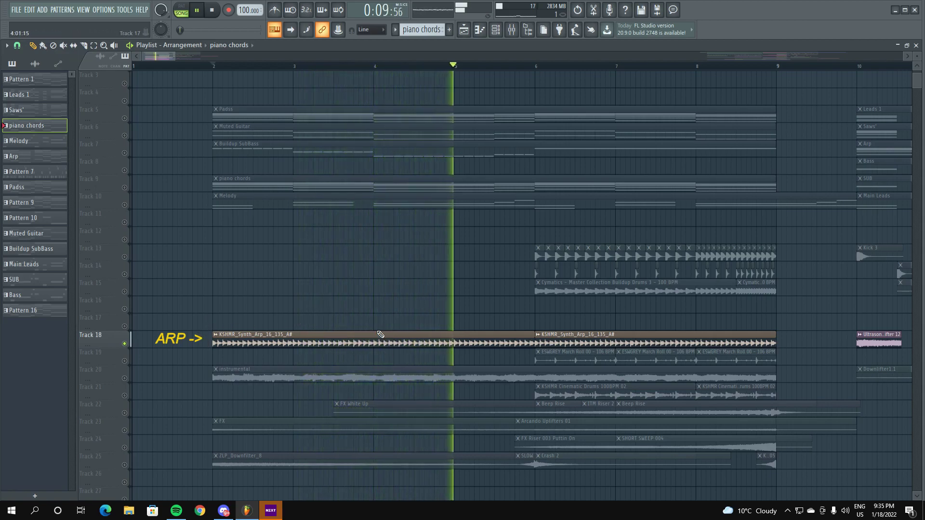
pyautogui.press('space')
pyautogui.click(125, 344)
pyautogui.click(128, 379)
pyautogui.press('space')
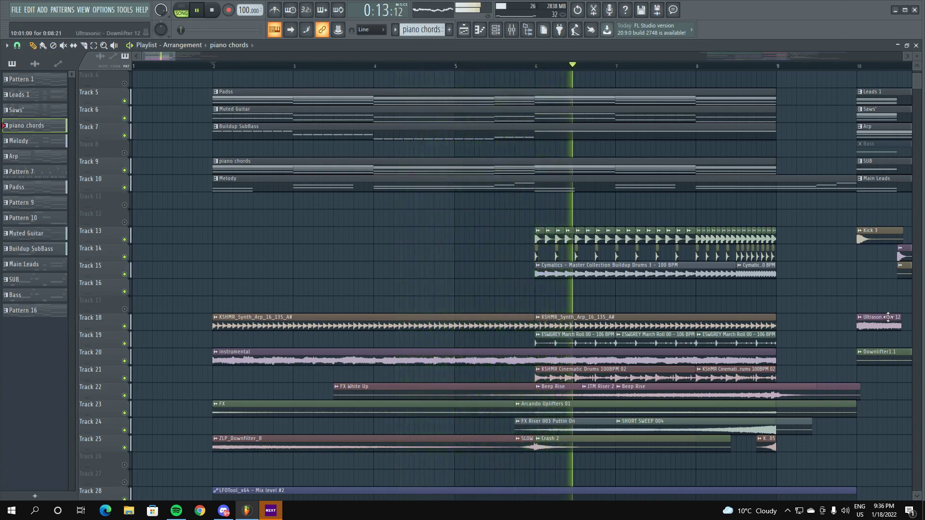
# Play the full arrangement and examine its tracks from the vocal clips down to the automation clips
pyautogui.scroll(-5, 709, 278)
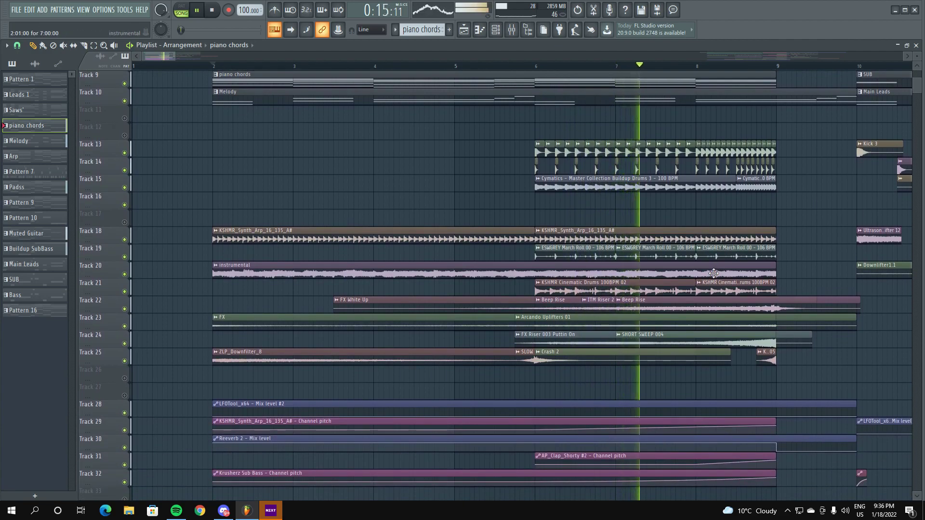
pyautogui.scroll(6, 715, 275)
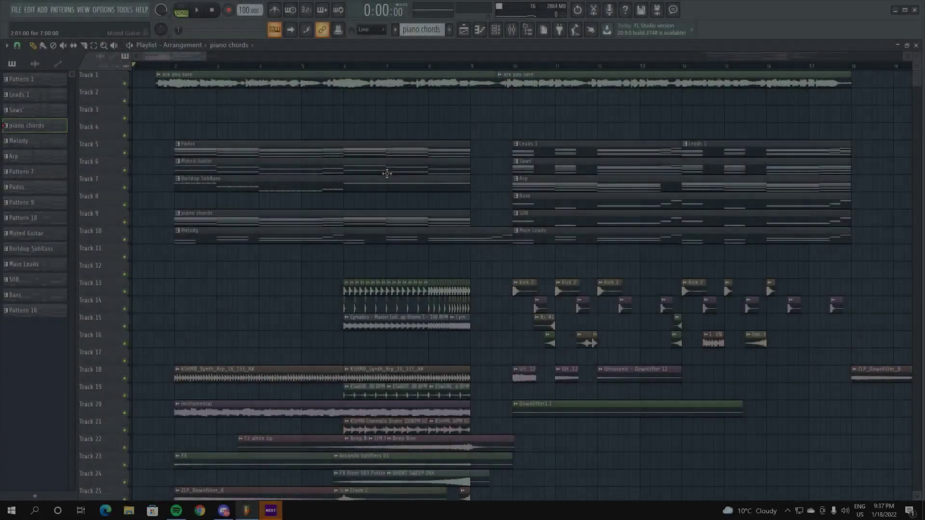
pyautogui.press('space')
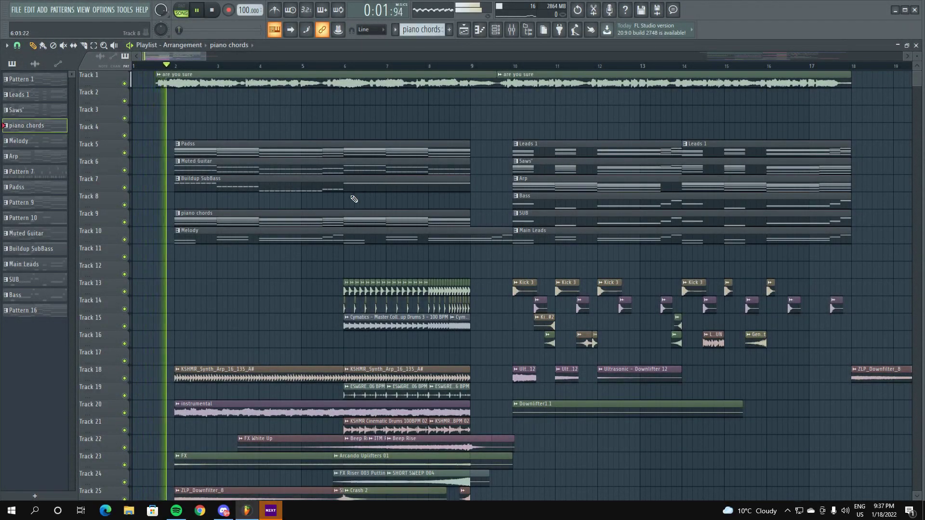
pyautogui.scroll(-5, 227, 222)
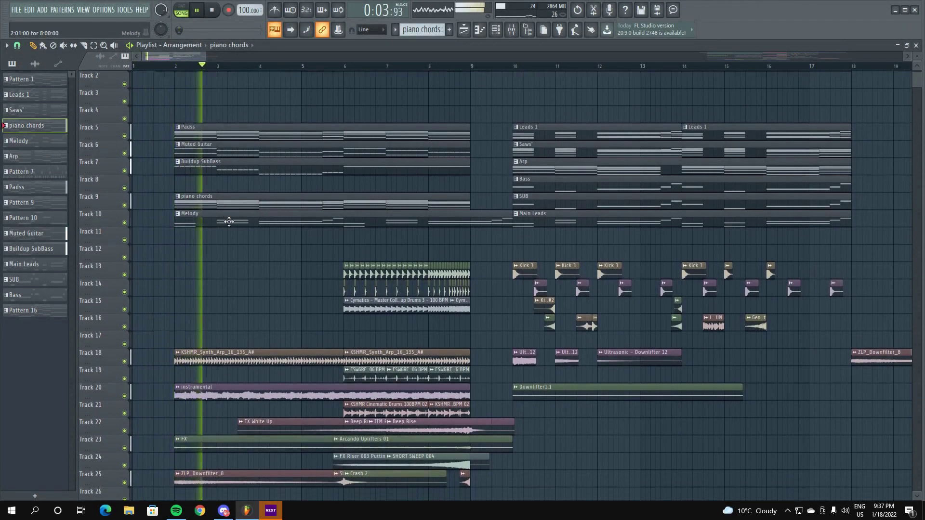
pyautogui.scroll(-2, 241, 235)
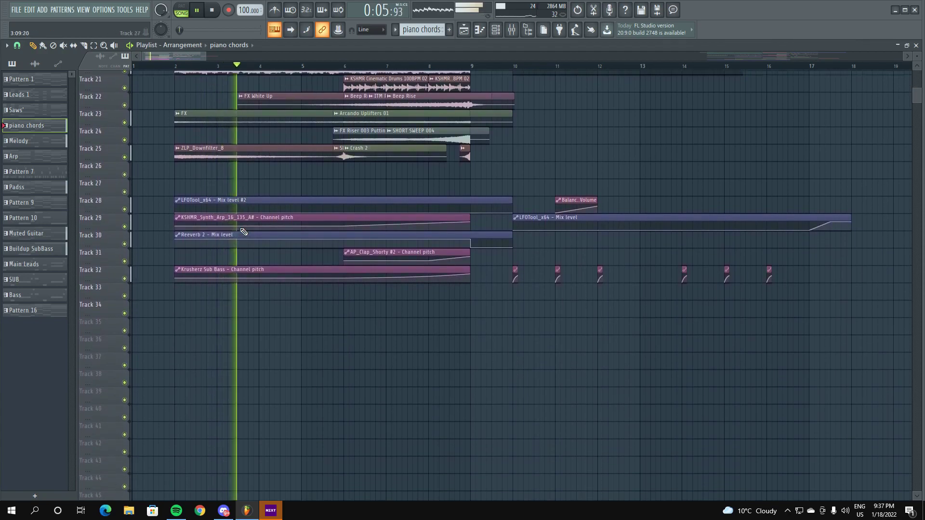
# Follow the playback from the buildup through the drop, examining the lead, bass, drum, effect and automation clips across the playlist
pyautogui.scroll(5, 255, 235)
pyautogui.scroll(2, 323, 221)
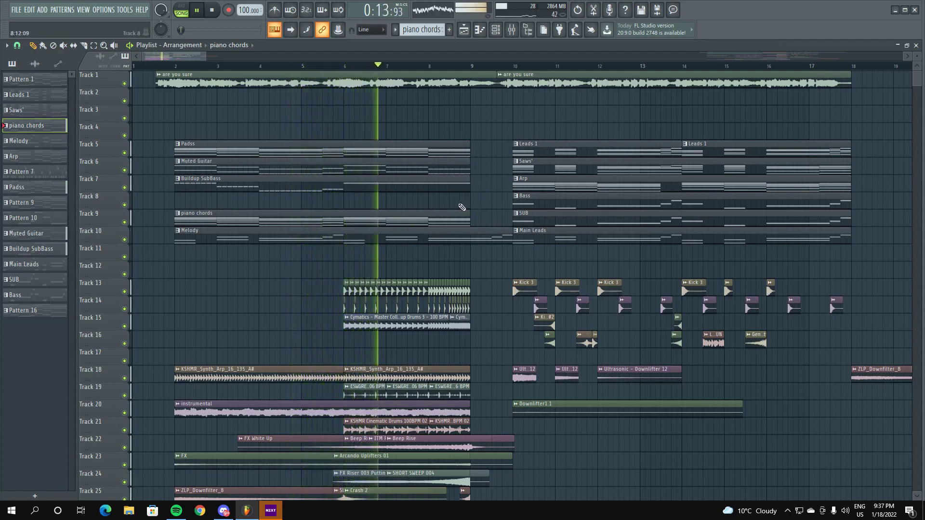
pyautogui.scroll(-1, 465, 214)
pyautogui.scroll(1, 511, 214)
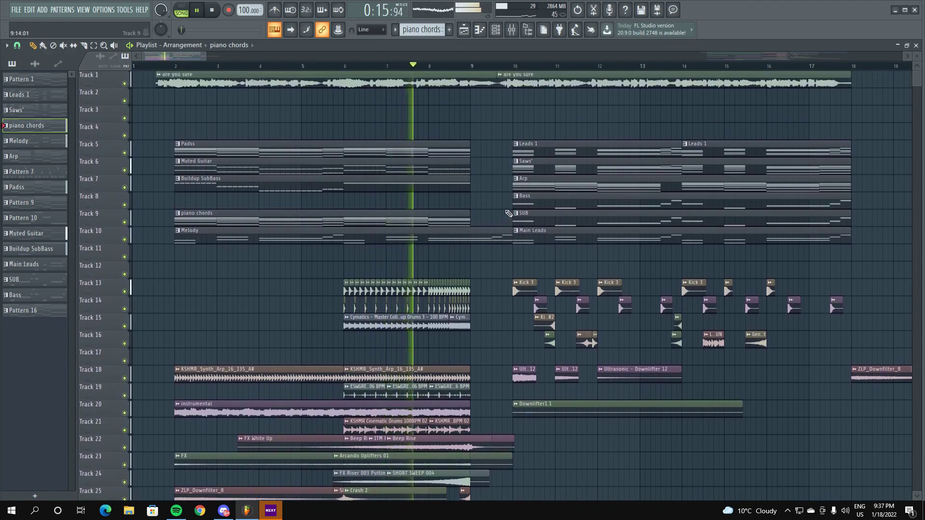
pyautogui.scroll(-5, 509, 210)
pyautogui.scroll(5, 524, 228)
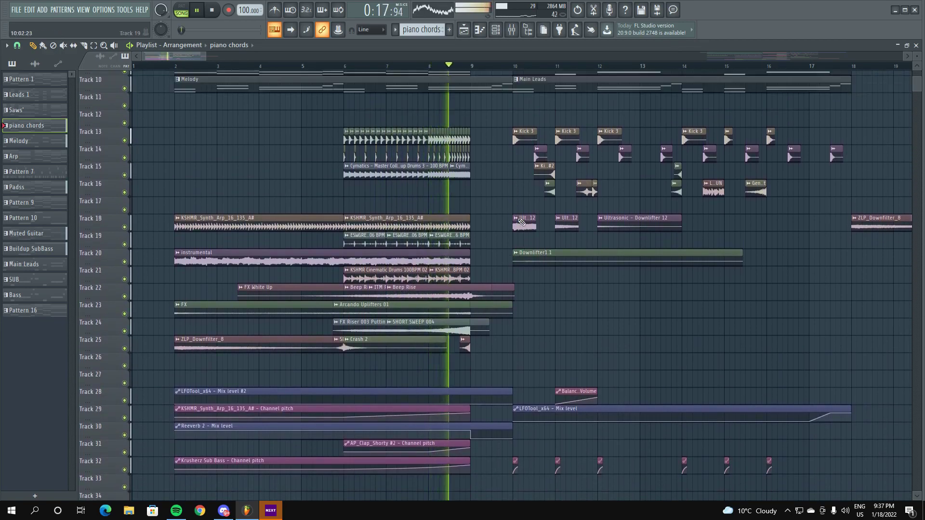
pyautogui.scroll(1, 524, 228)
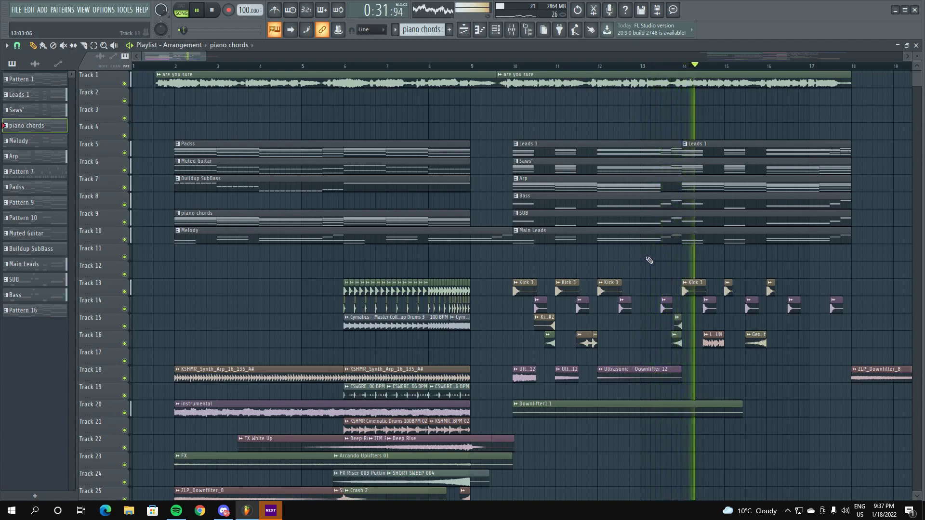
pyautogui.scroll(-6, 641, 260)
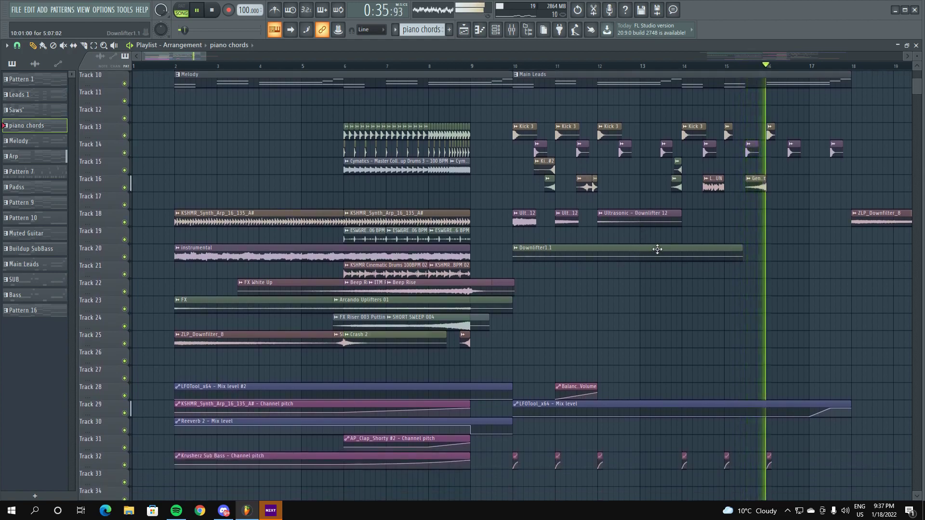
pyautogui.scroll(6, 638, 255)
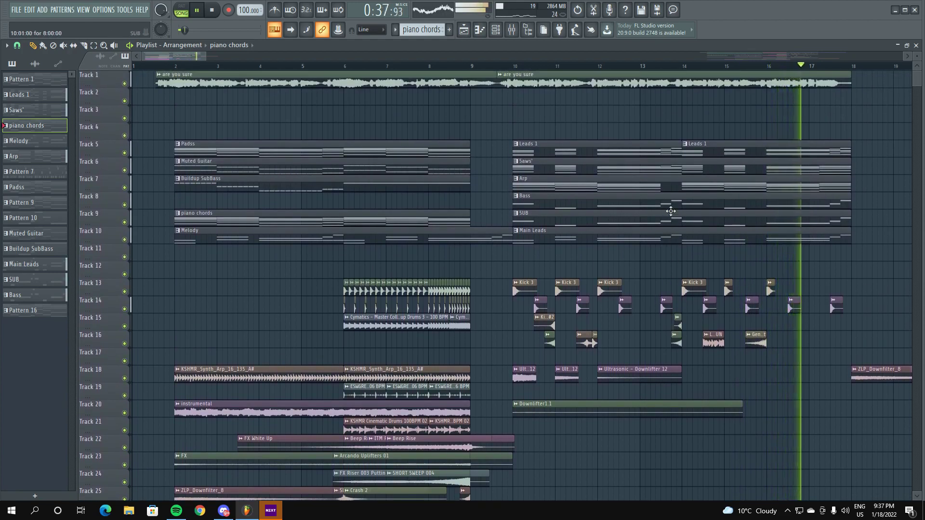